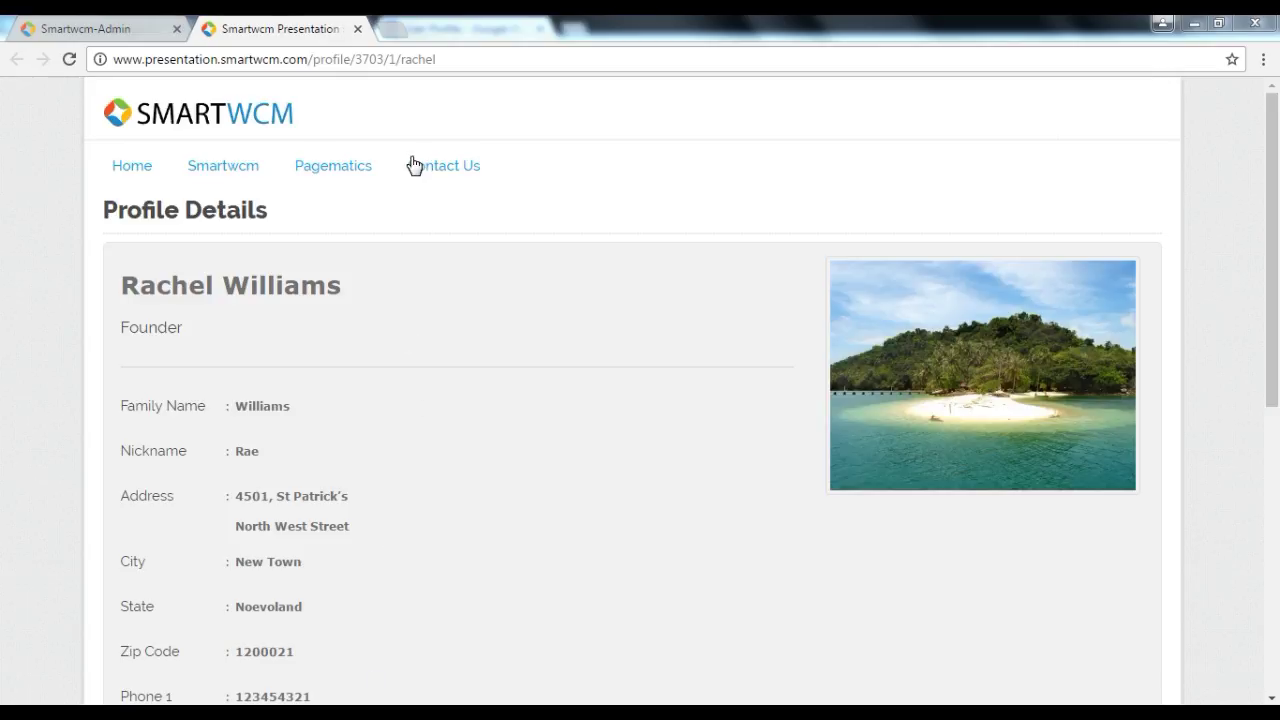
Note profile ID 3703 and sign in to the SmartWCM admin site as Administrator
left_click_drag(383, 59, 360, 61)
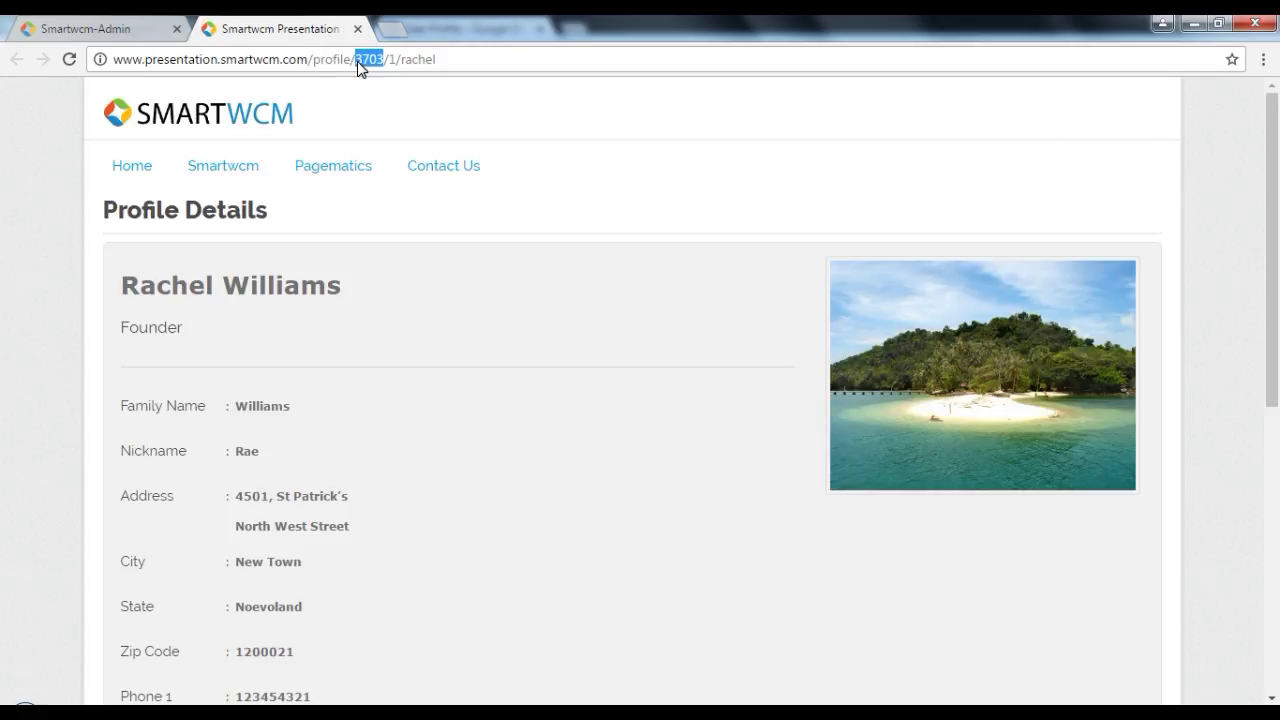
left_click(155, 36)
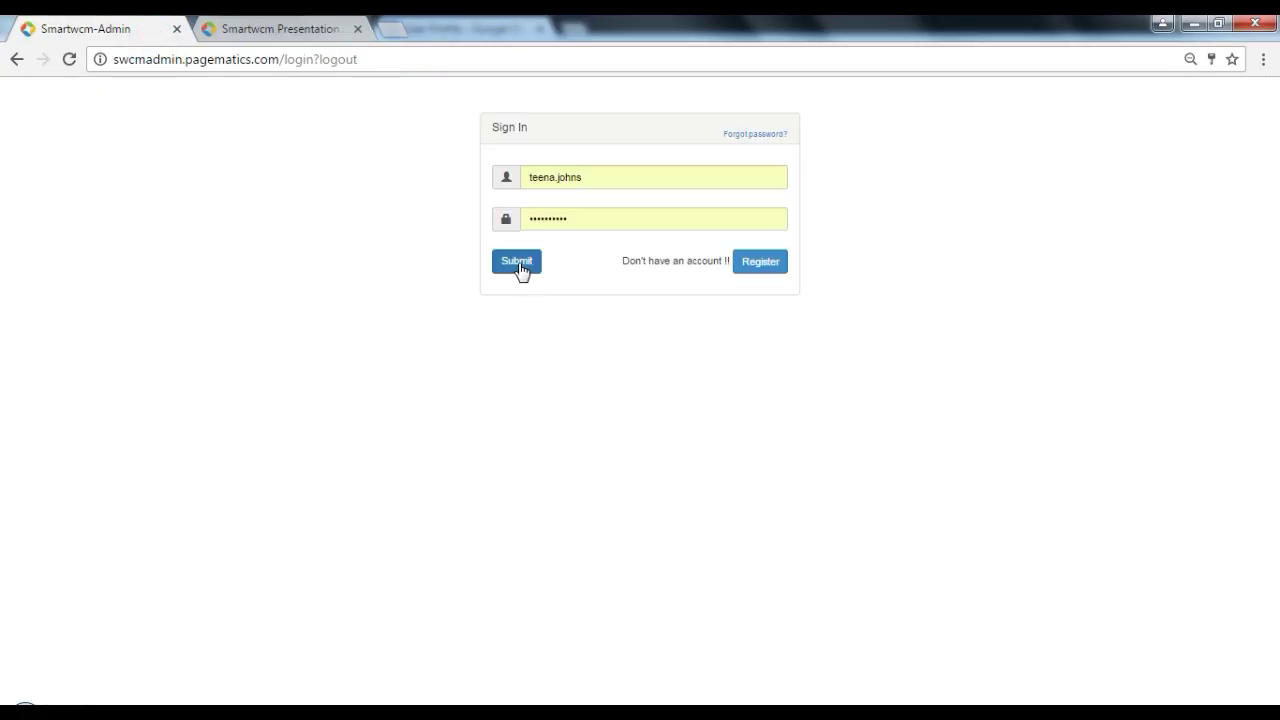
left_click(519, 266)
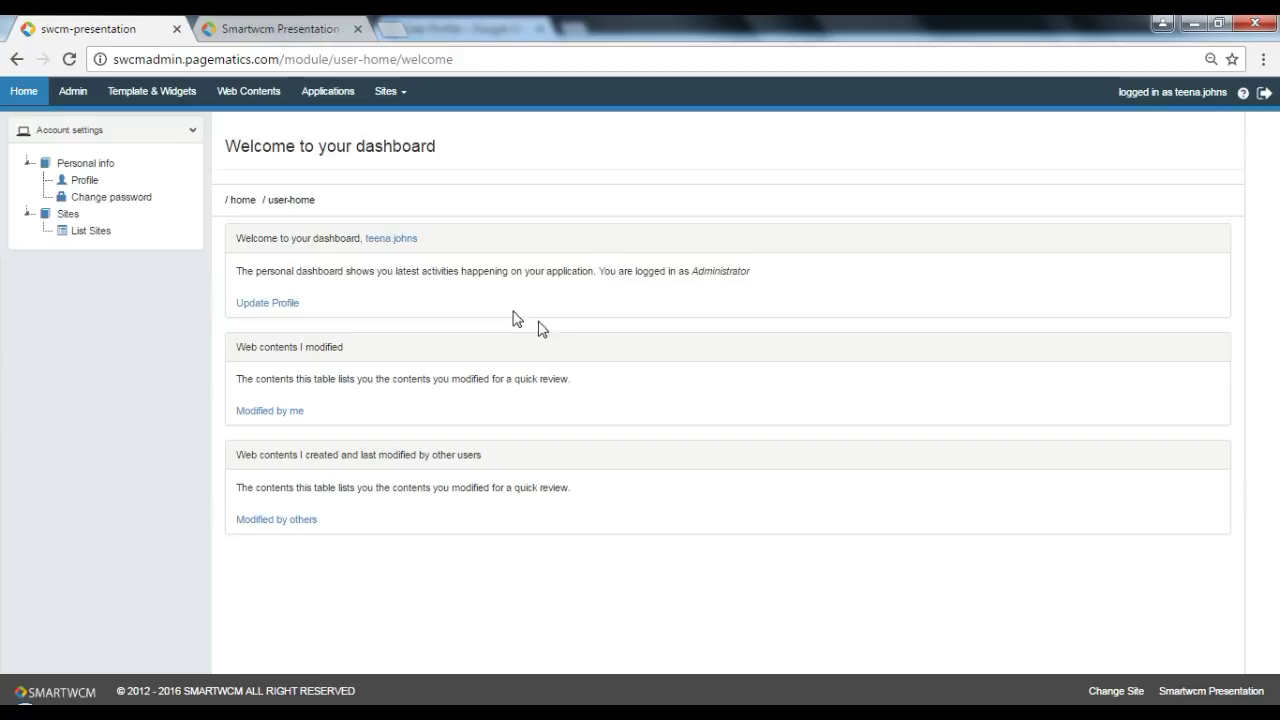
Filter the List Web Contents page down to the entry with ID 3703
left_click(259, 90)
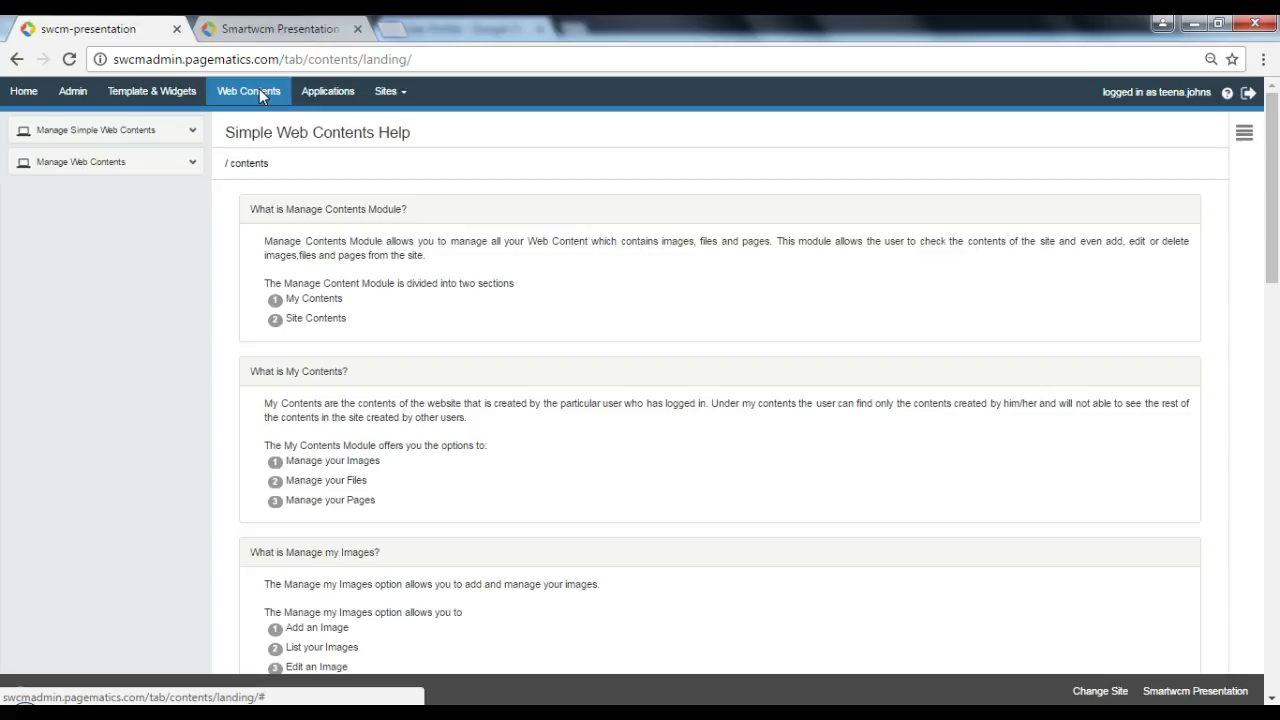
left_click(193, 166)
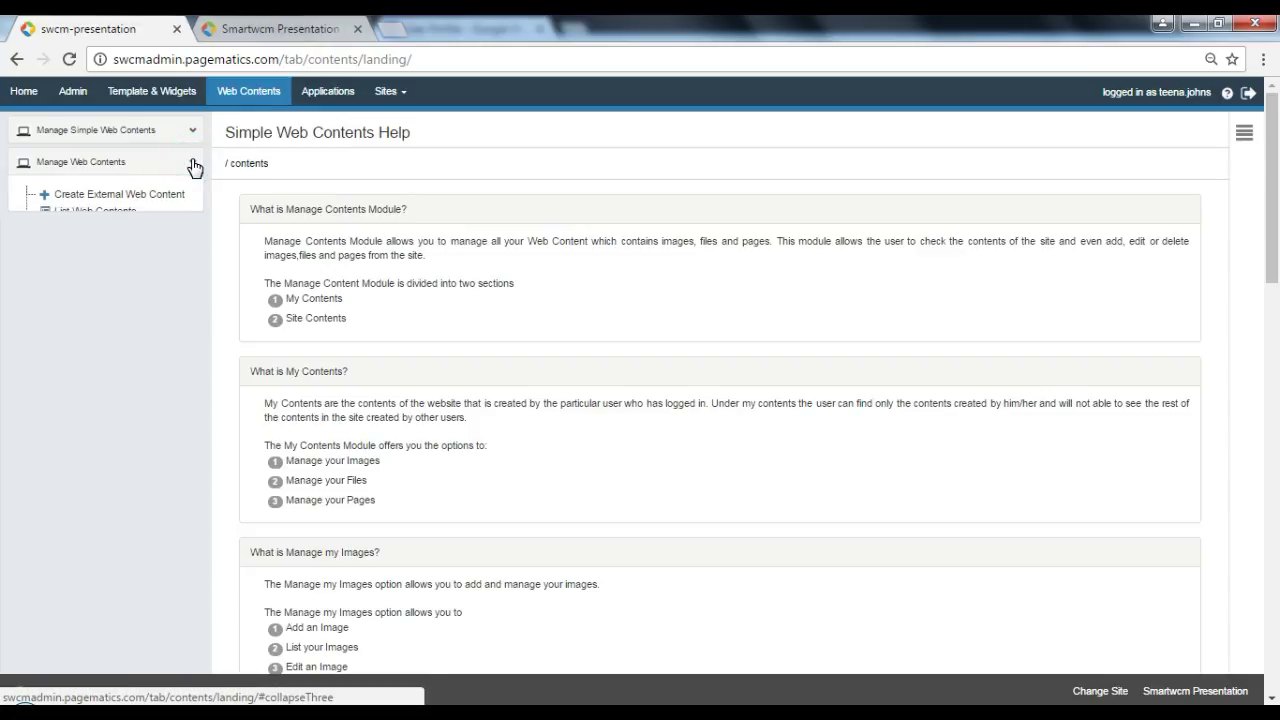
left_click(120, 212)
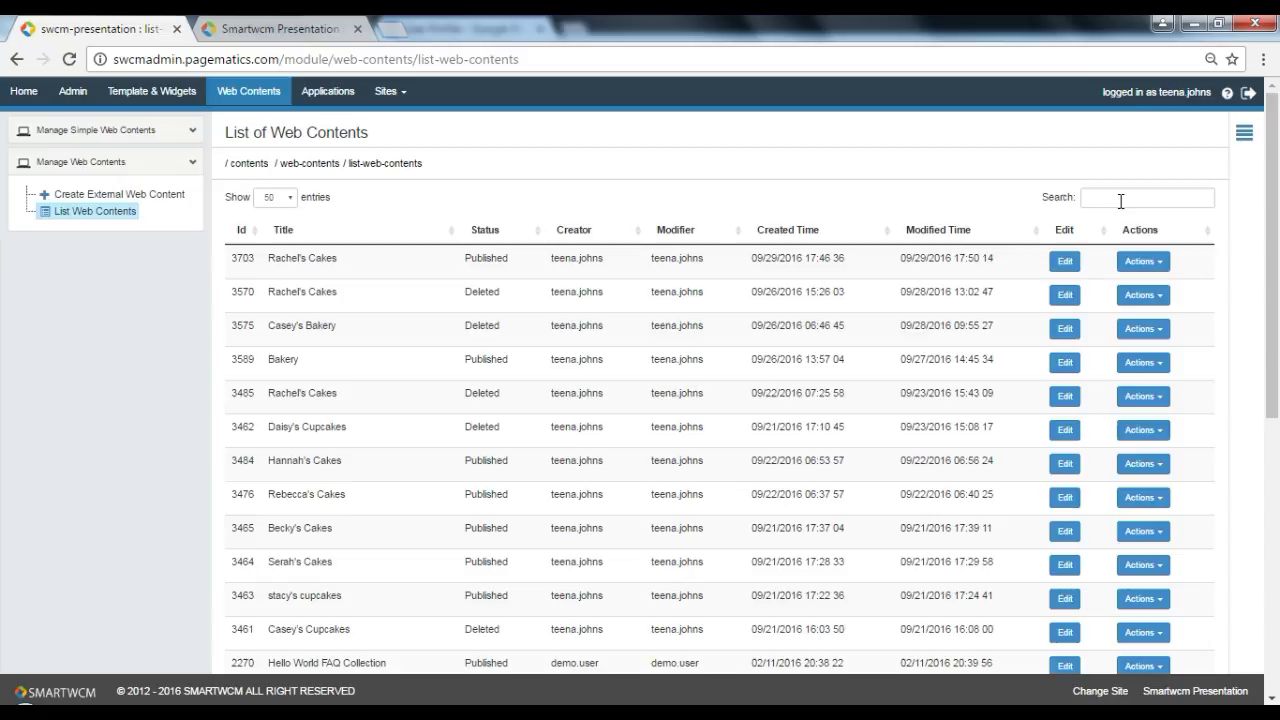
left_click(1121, 199)
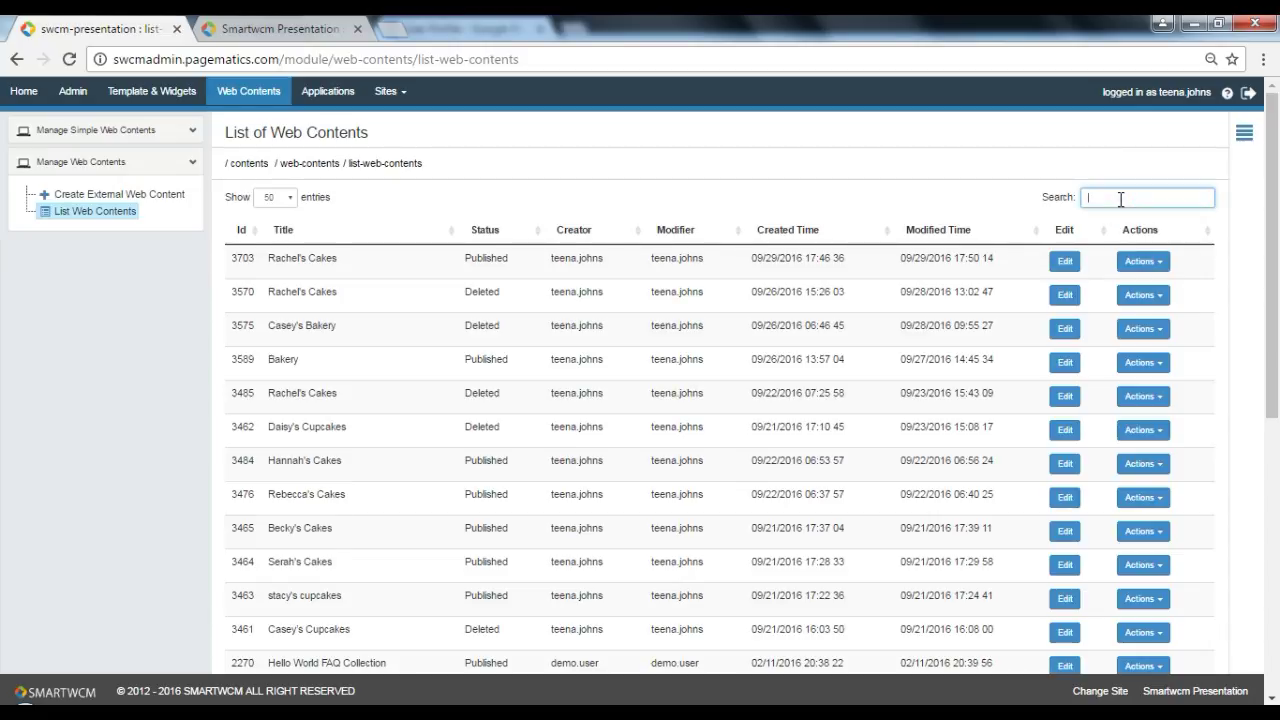
type("Rachel")
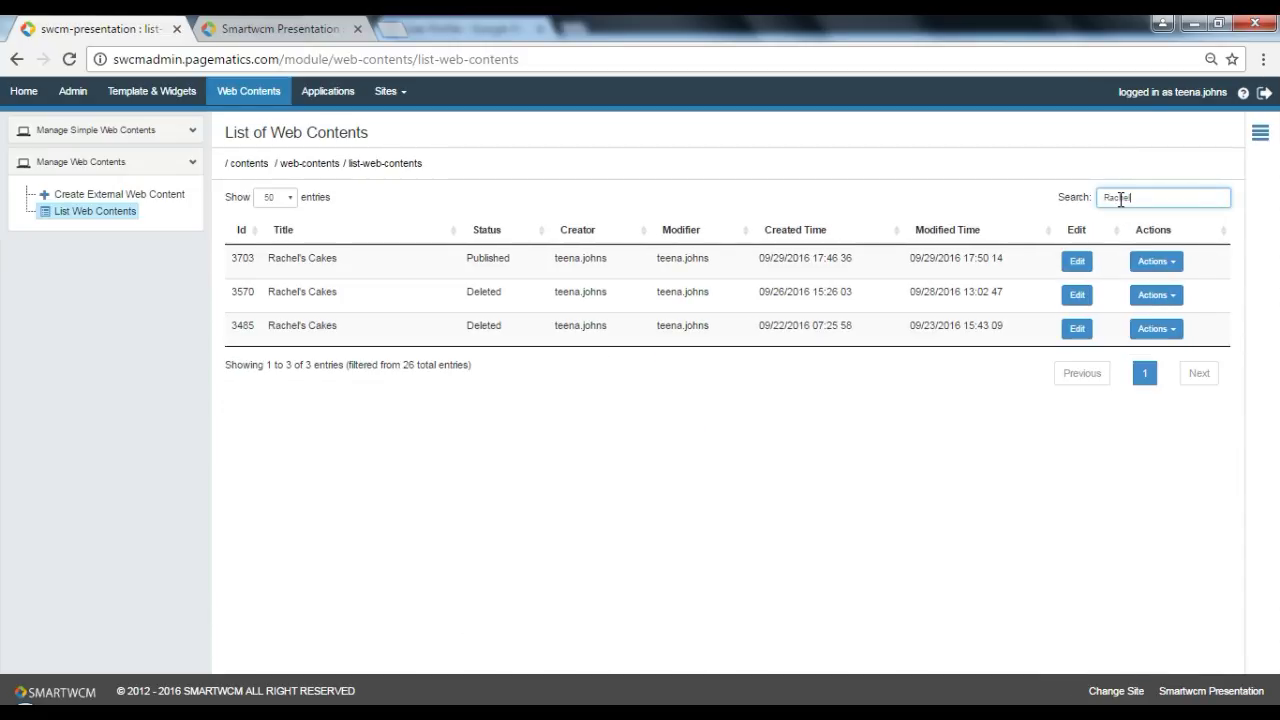
key("BackSpace")
key("BackSpace")
key("BackSpace")
key("BackSpace")
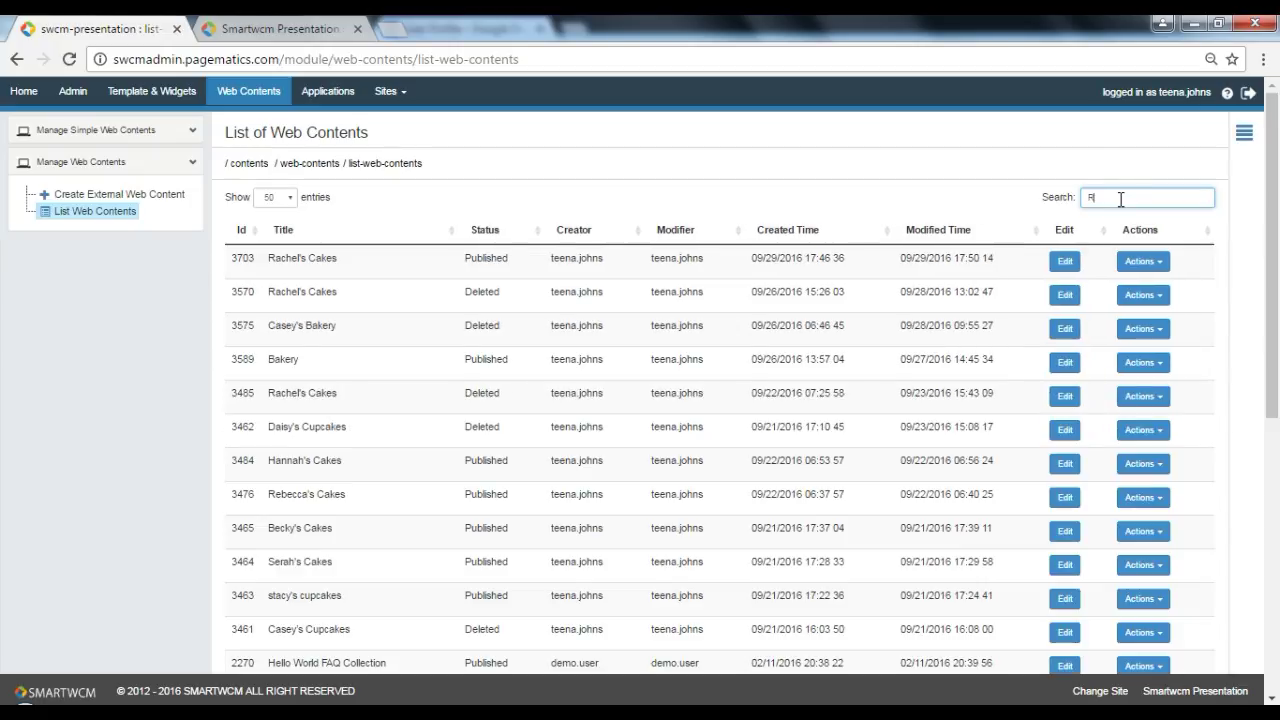
type("3703")
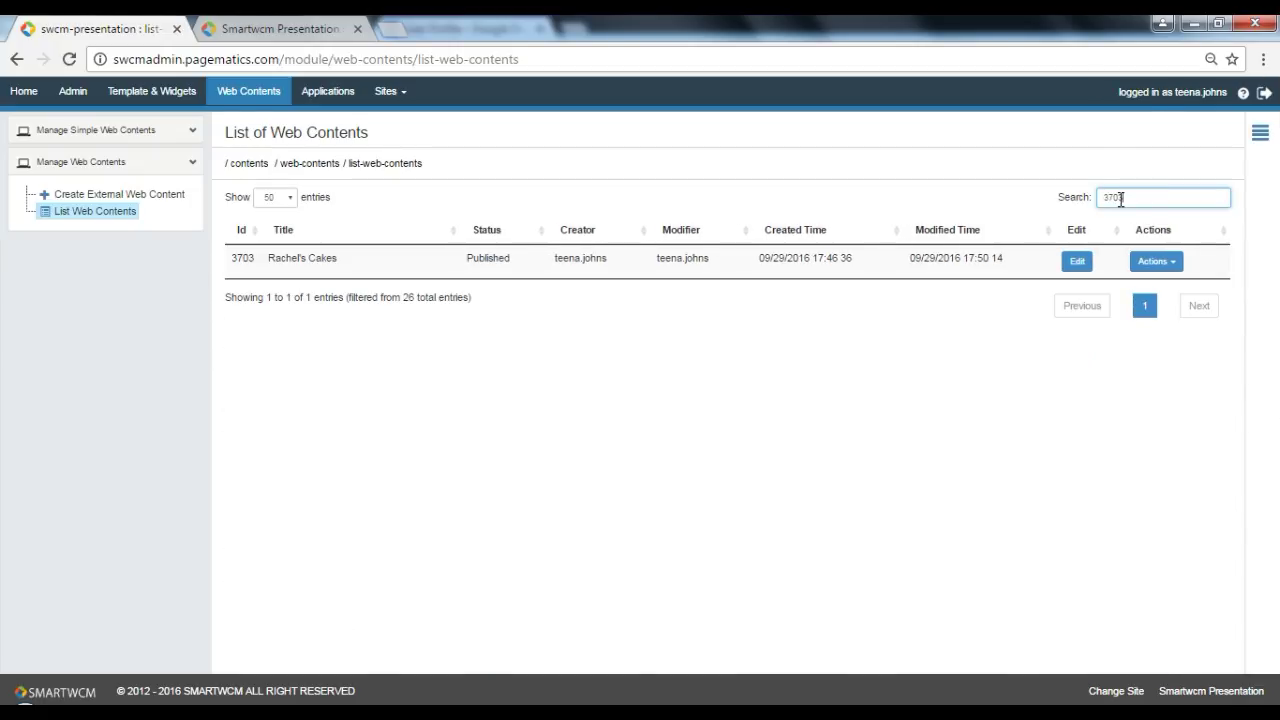
Edit web content 3703, adding 'and savory' to the description and 'graduations' to the keywords
left_click(1077, 268)
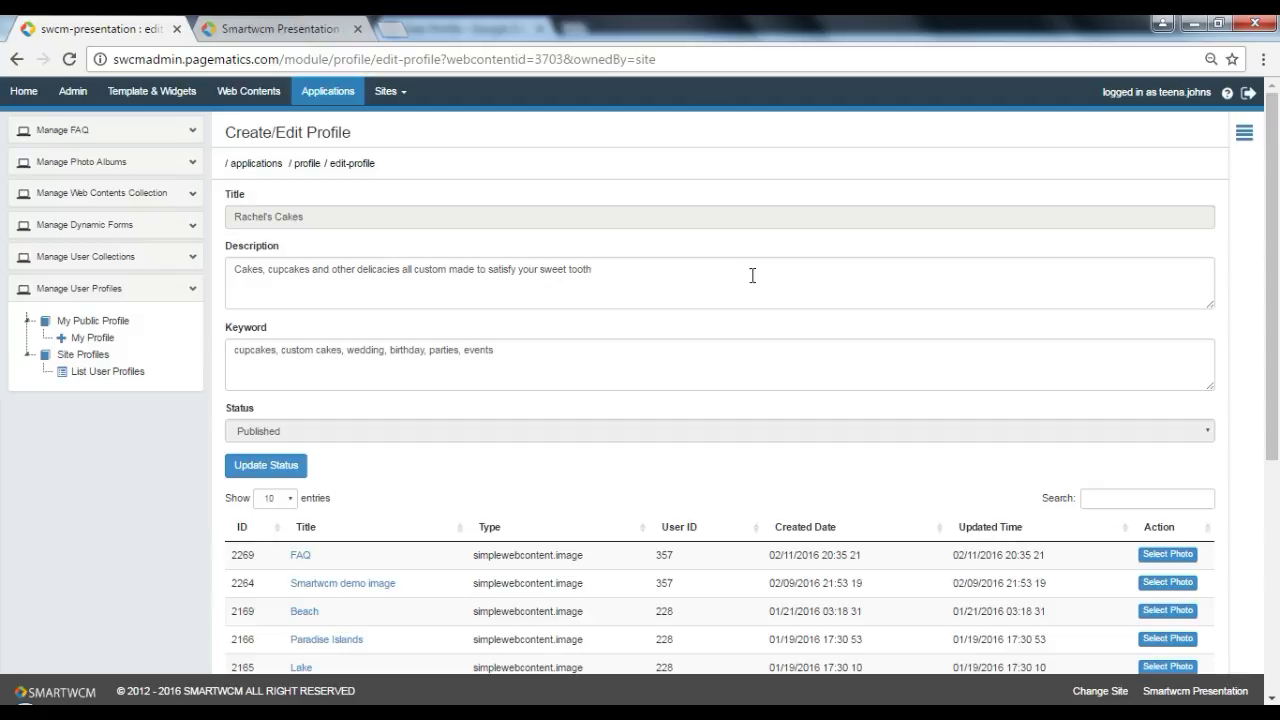
left_click(568, 270)
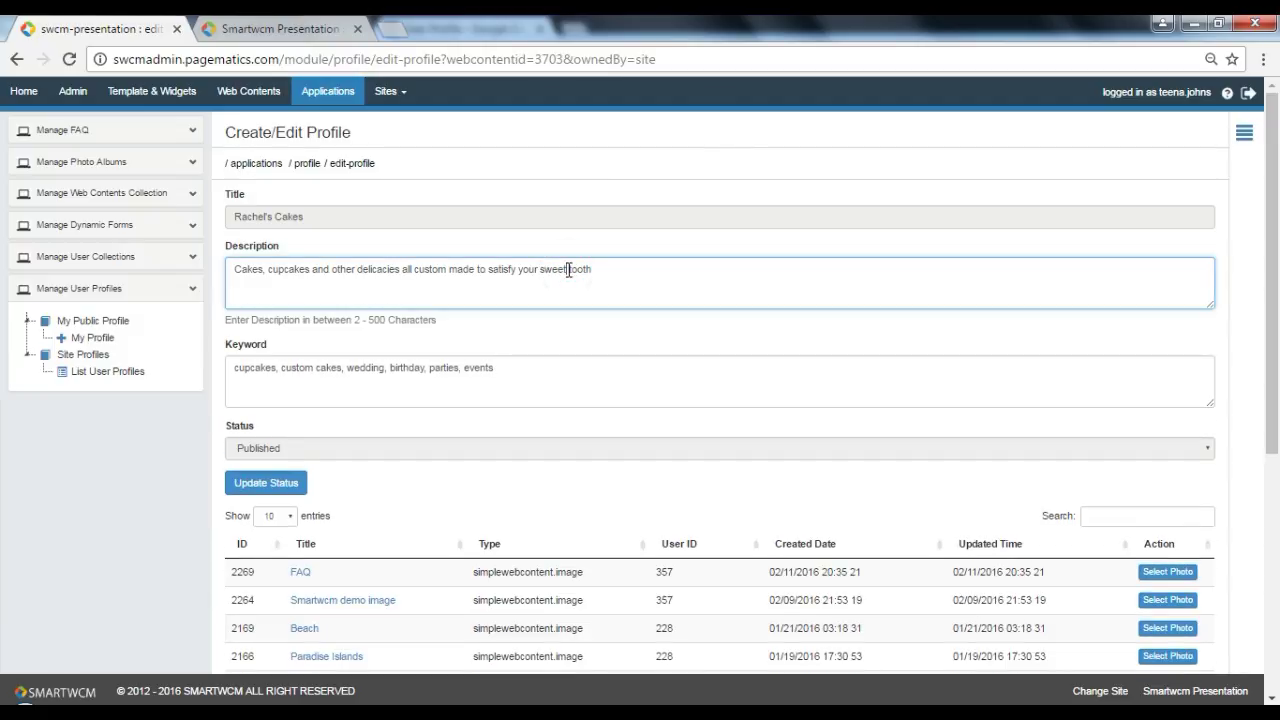
type("and ")
type("savory")
left_click(521, 364)
type(", graduations")
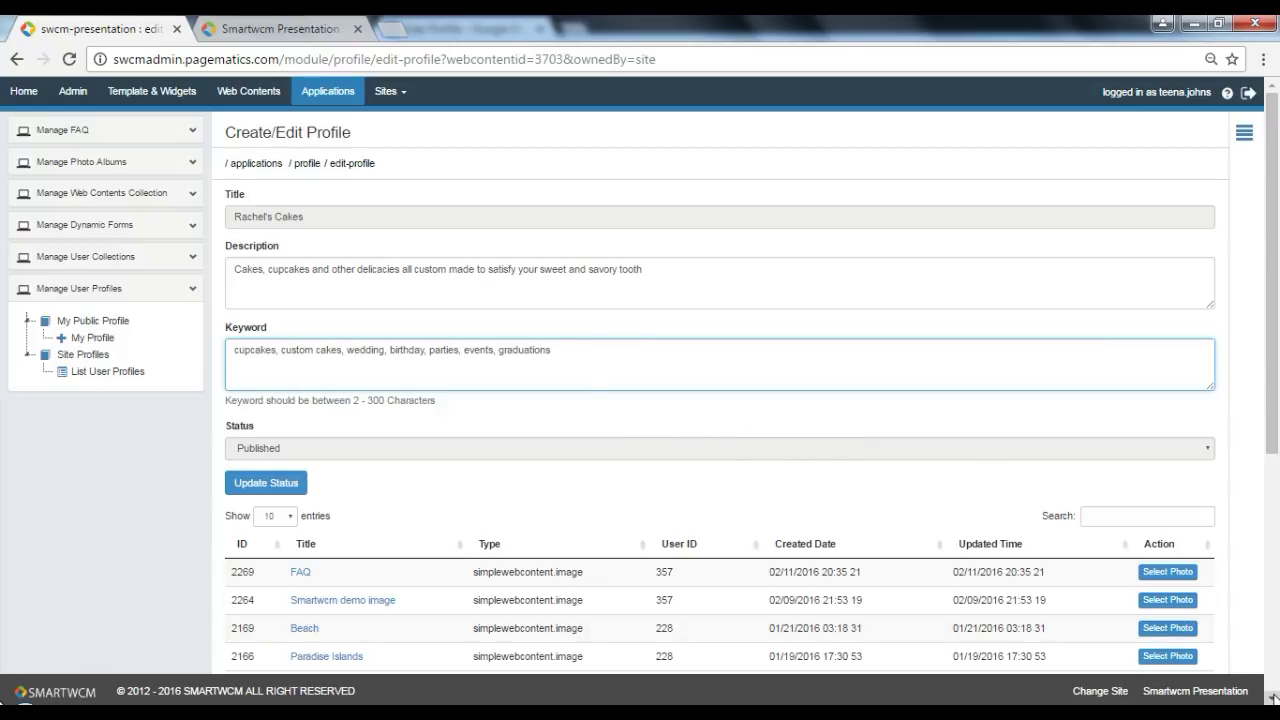
Save the edited web content profile and open its linked User Profile page
scroll(1273, 698, "down", 1)
scroll(1273, 698, "down", 2)
scroll(1273, 698, "down", 1)
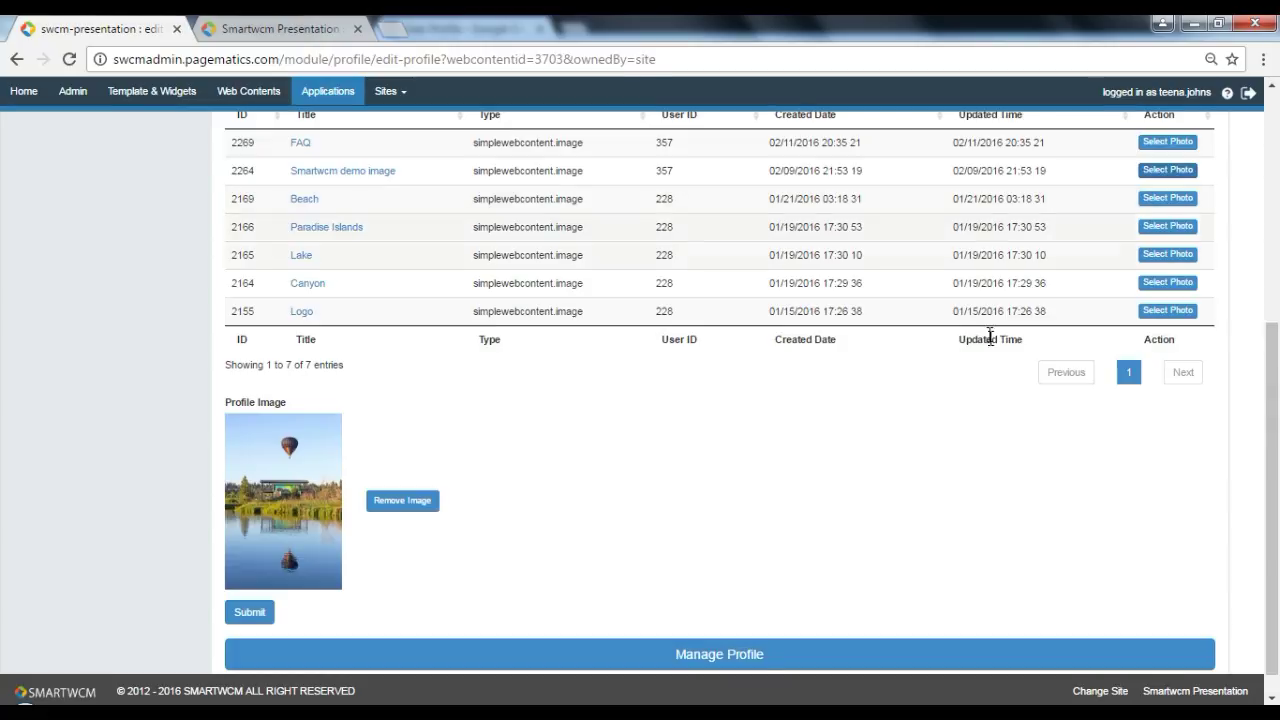
left_click(255, 614)
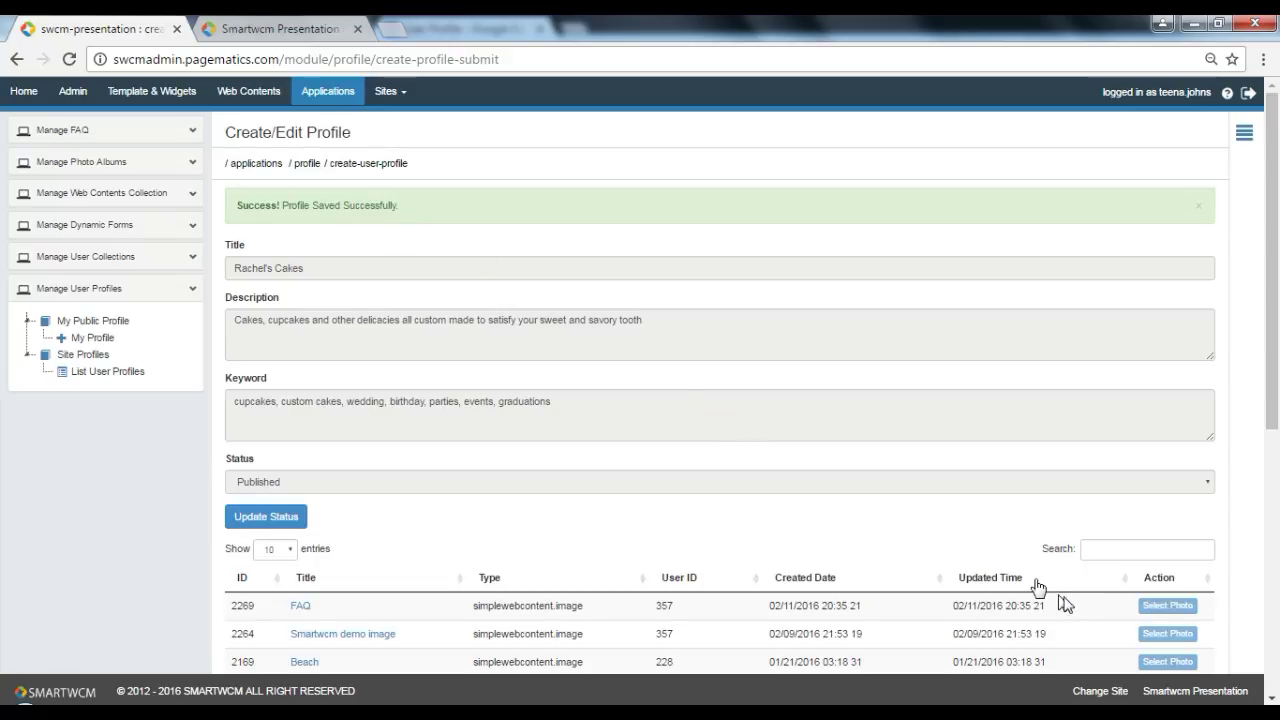
left_click(1273, 697)
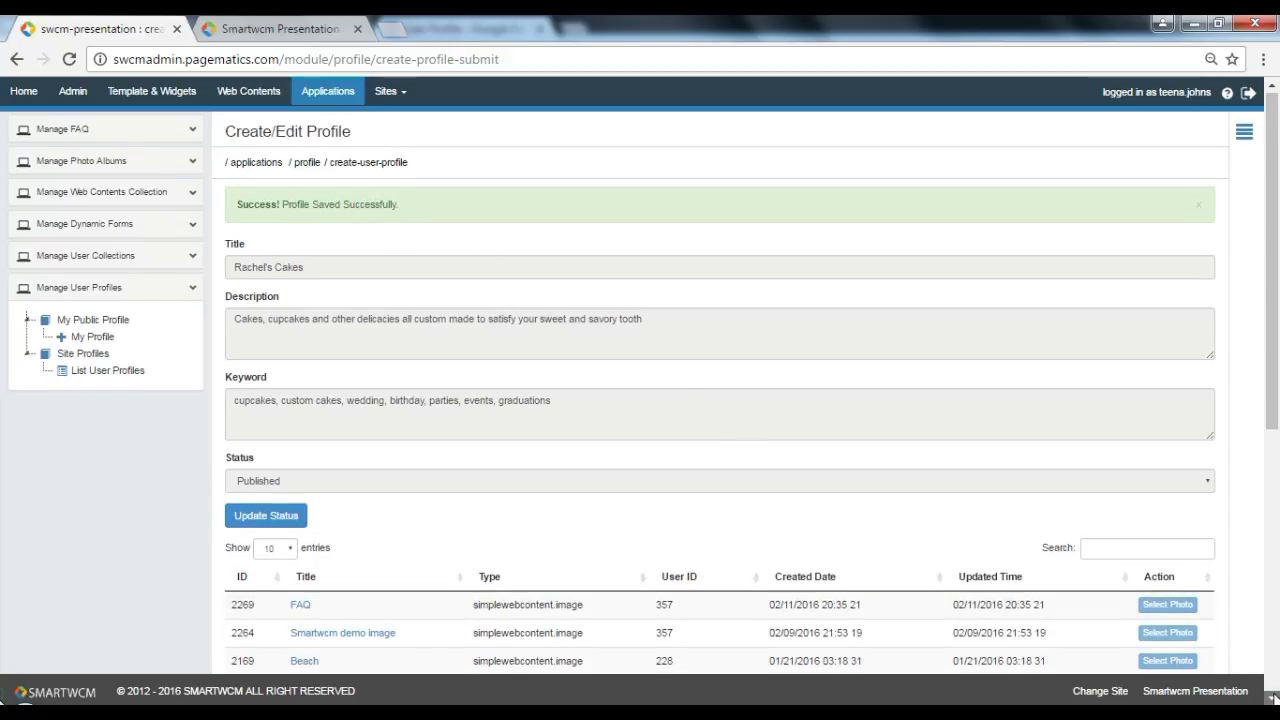
left_click(1273, 697)
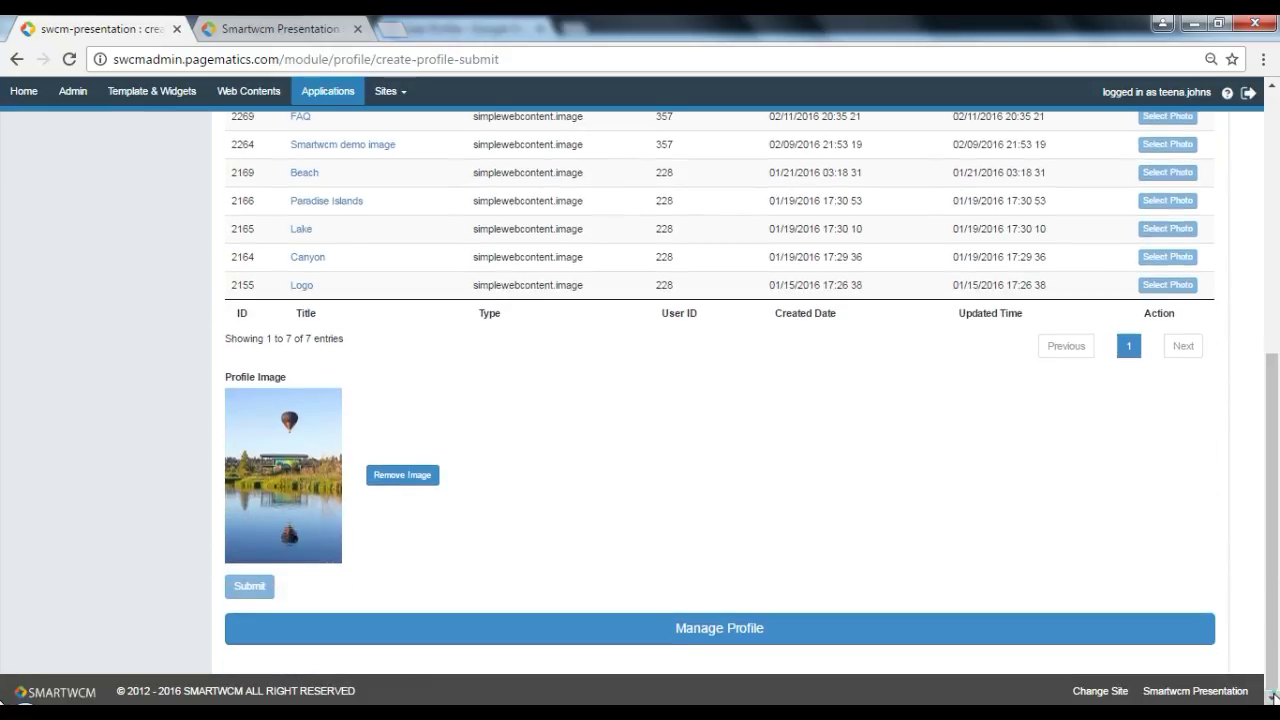
Remove 'Dreamer' from the profile info, leaving 'Baker, Pastry expert, Blogger'
left_click(910, 631)
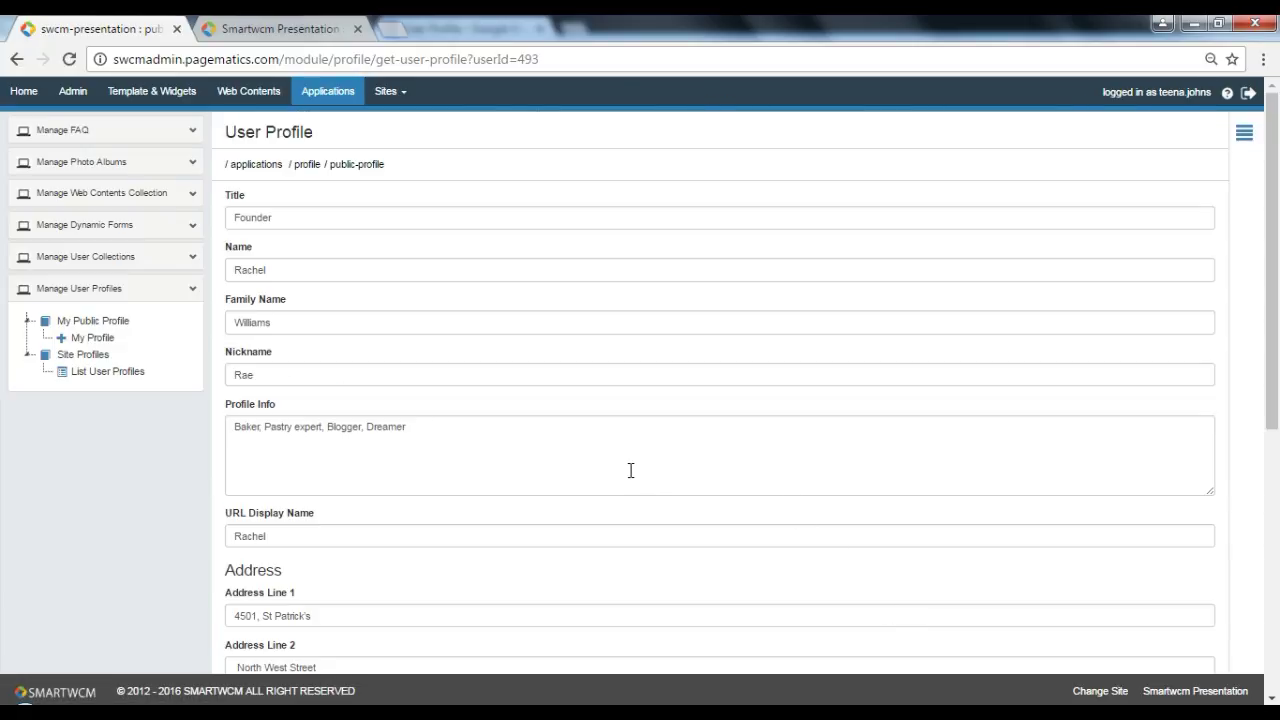
left_click(428, 427)
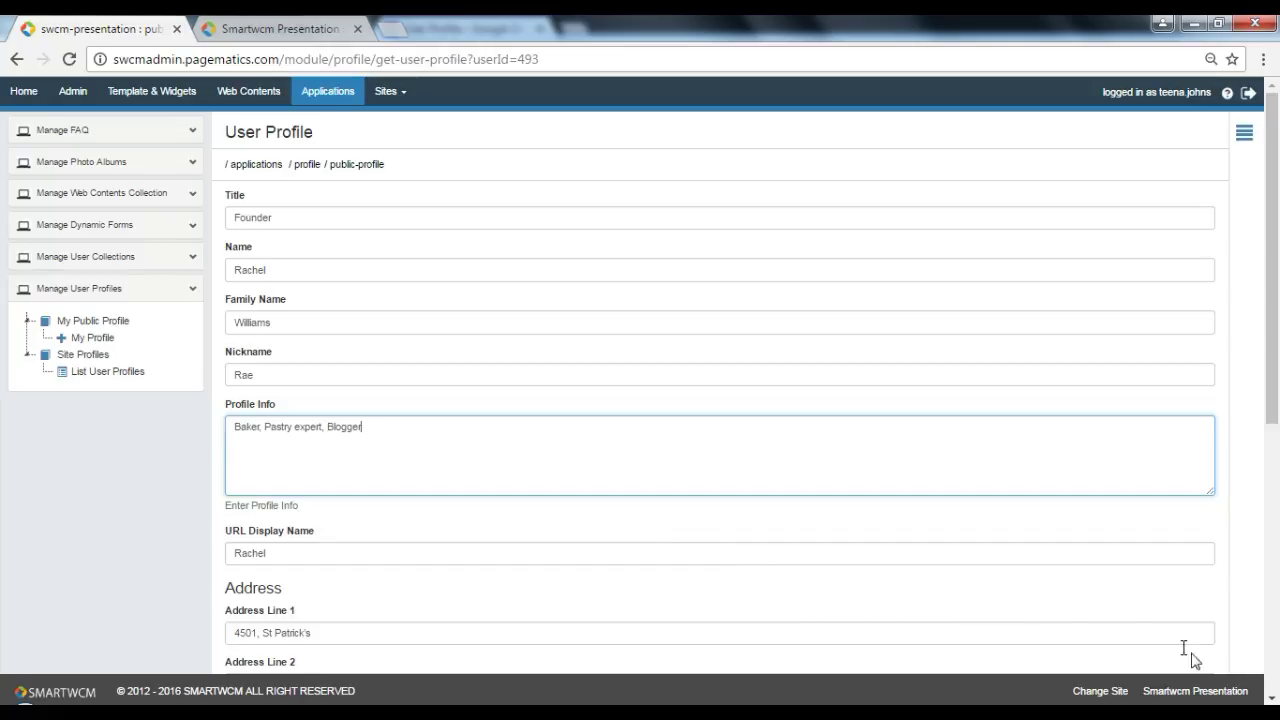
left_click(1272, 699)
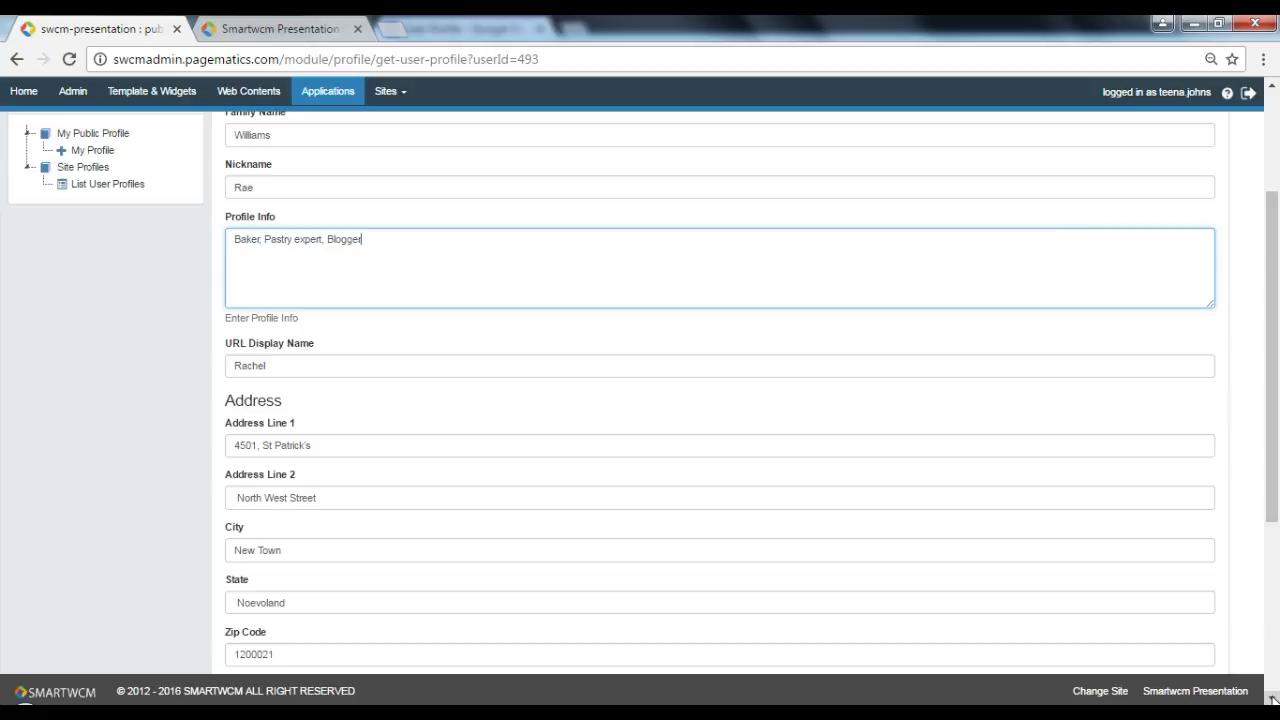
Update Address Line 1 and Address Line 2 to the new street address
left_click(421, 451)
key("BackSpace")
key("BackSpace")
key("BackSpace")
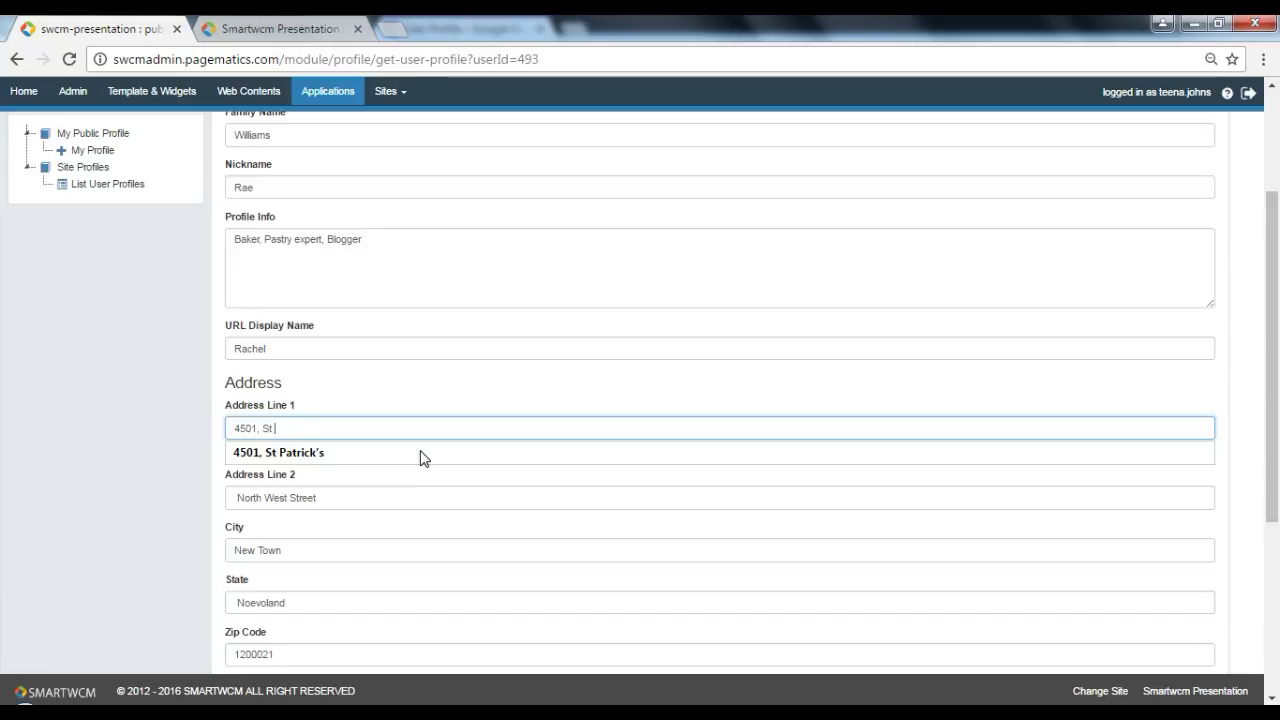
key("Escape")
type("Ives")
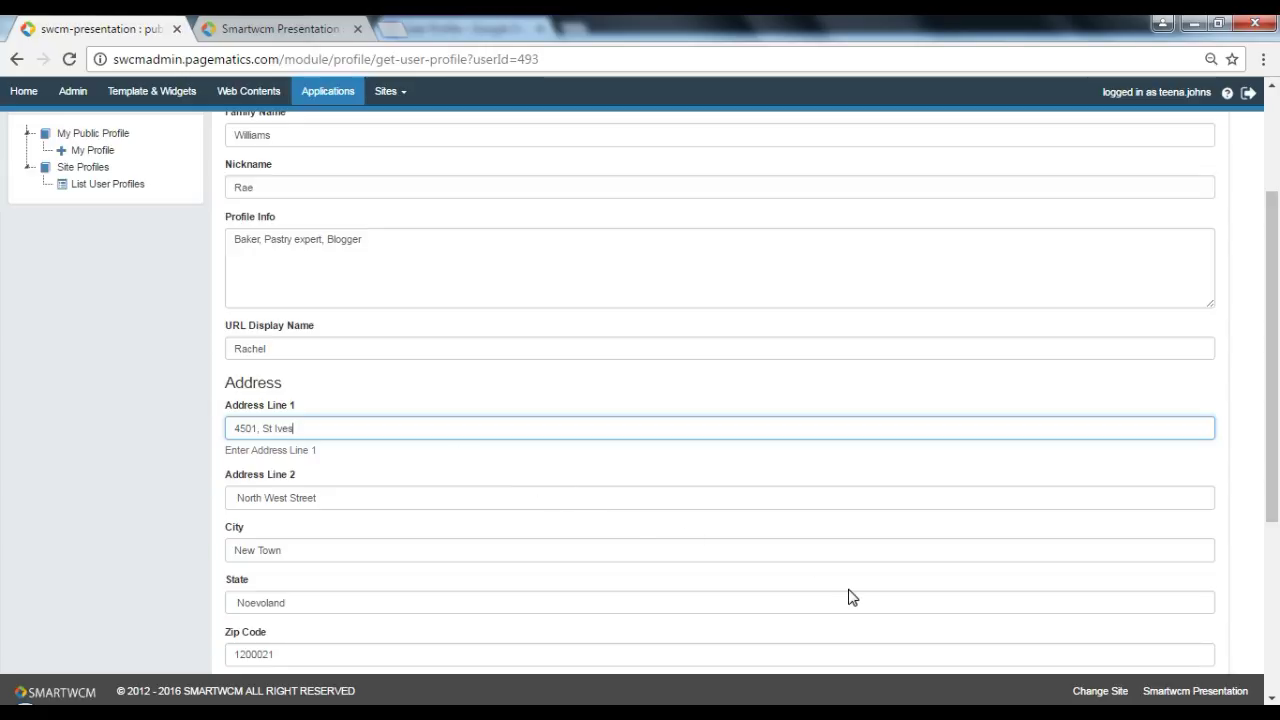
left_click(288, 498)
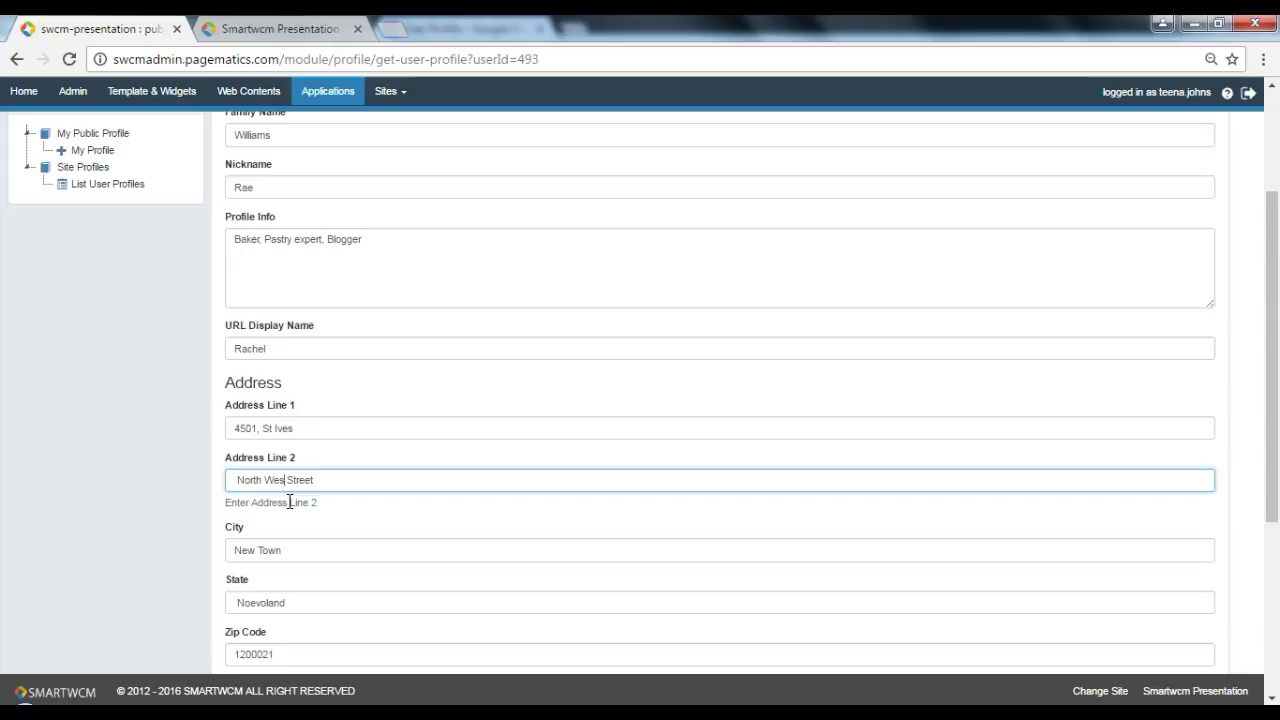
key("BackSpace")
key("BackSpace")
key("BackSpace")
type("East")
scroll(680, 525, "down", 3)
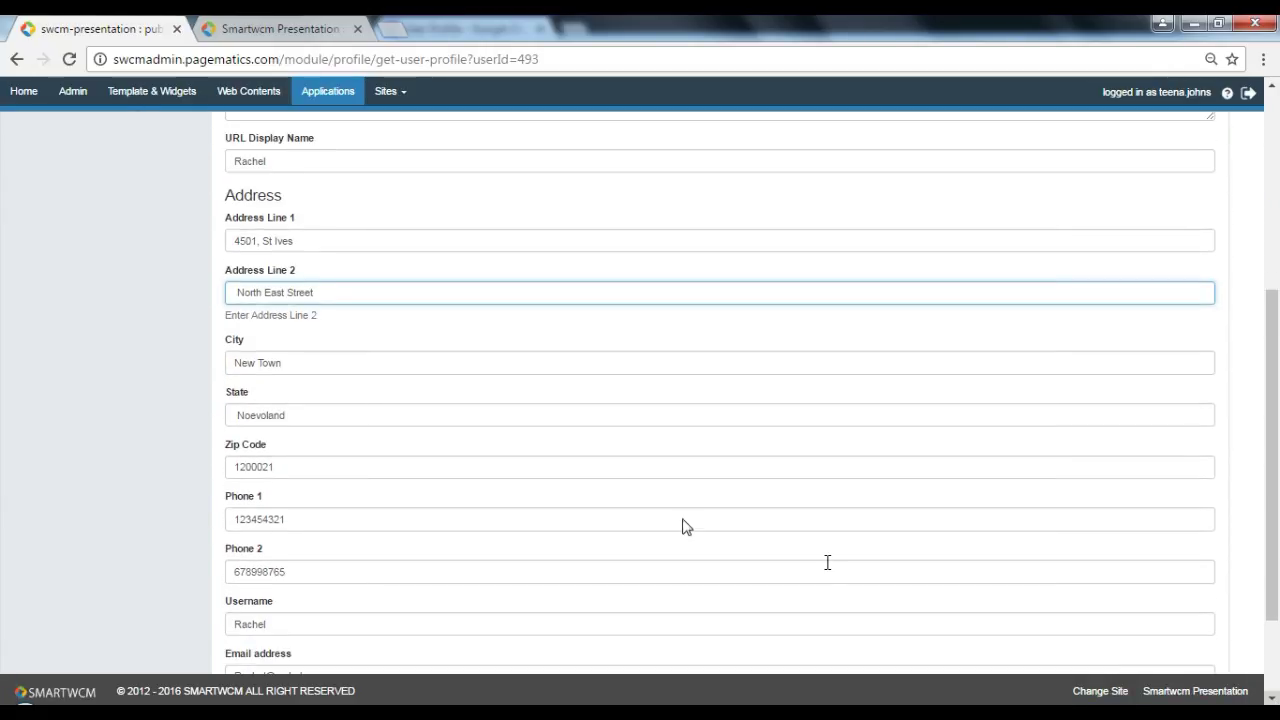
Correct the zip code and save the user profile
left_click(285, 432)
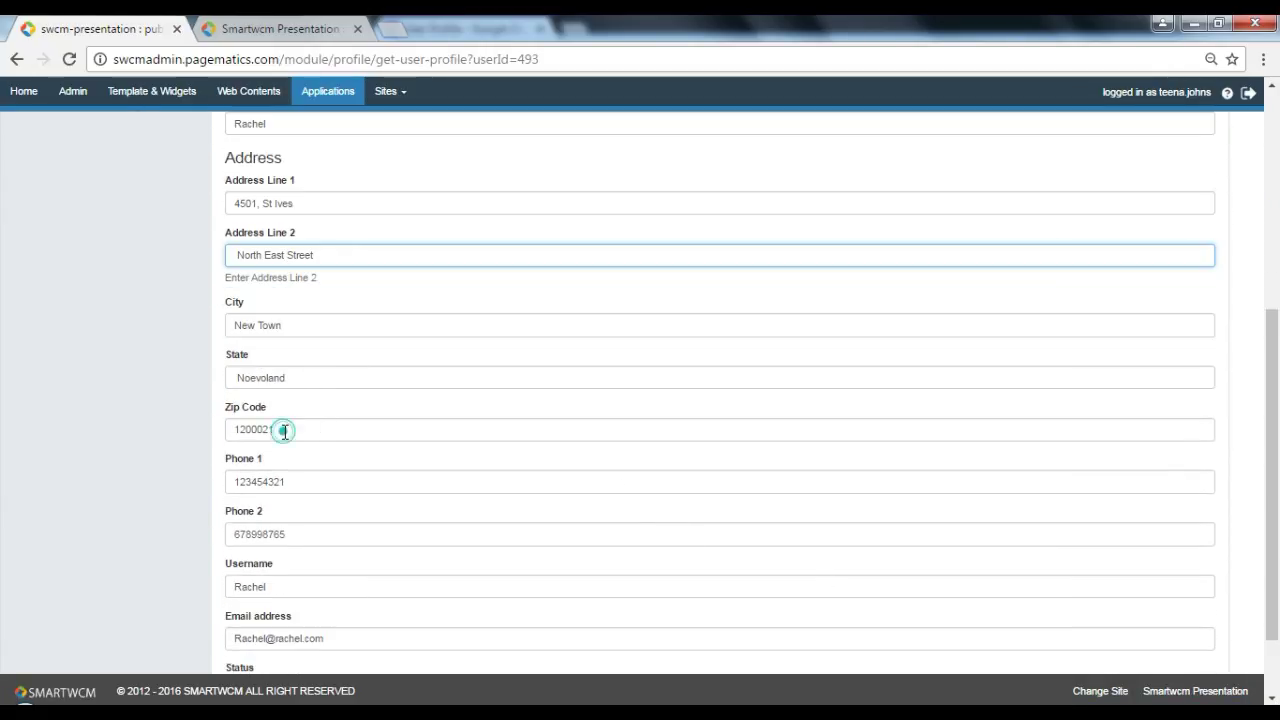
key("BackSpace")
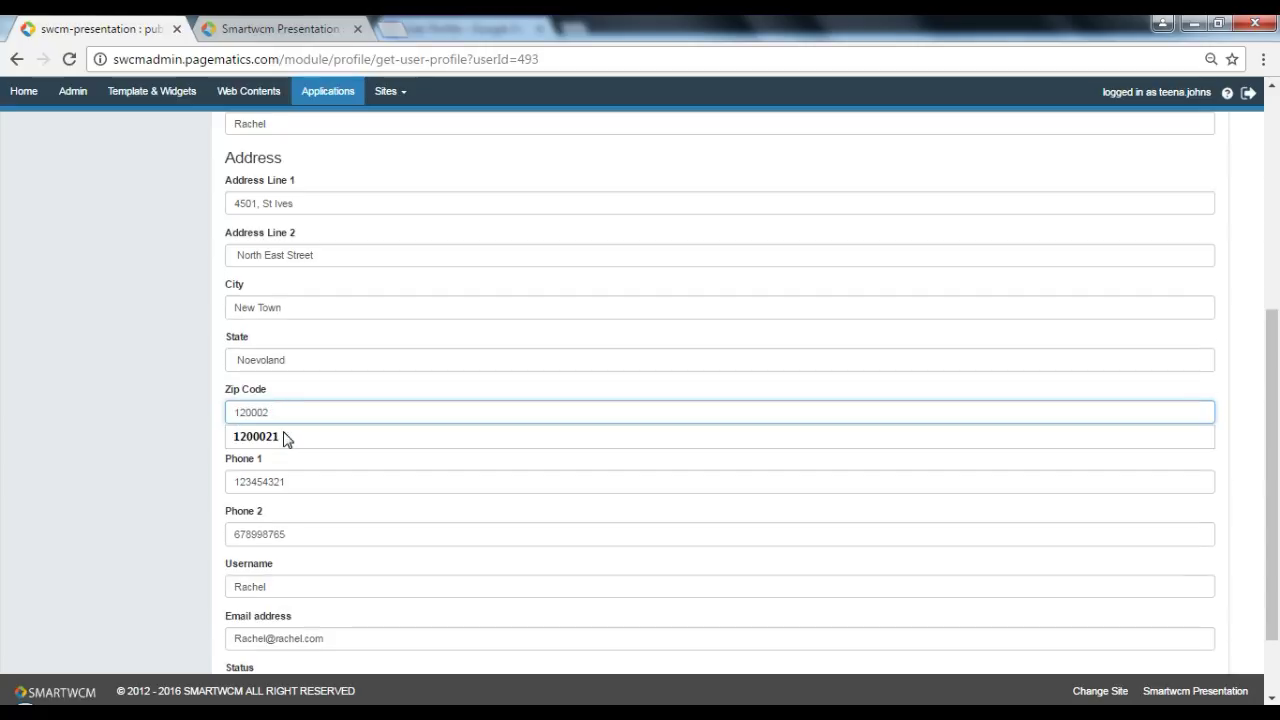
key("Escape")
type("2")
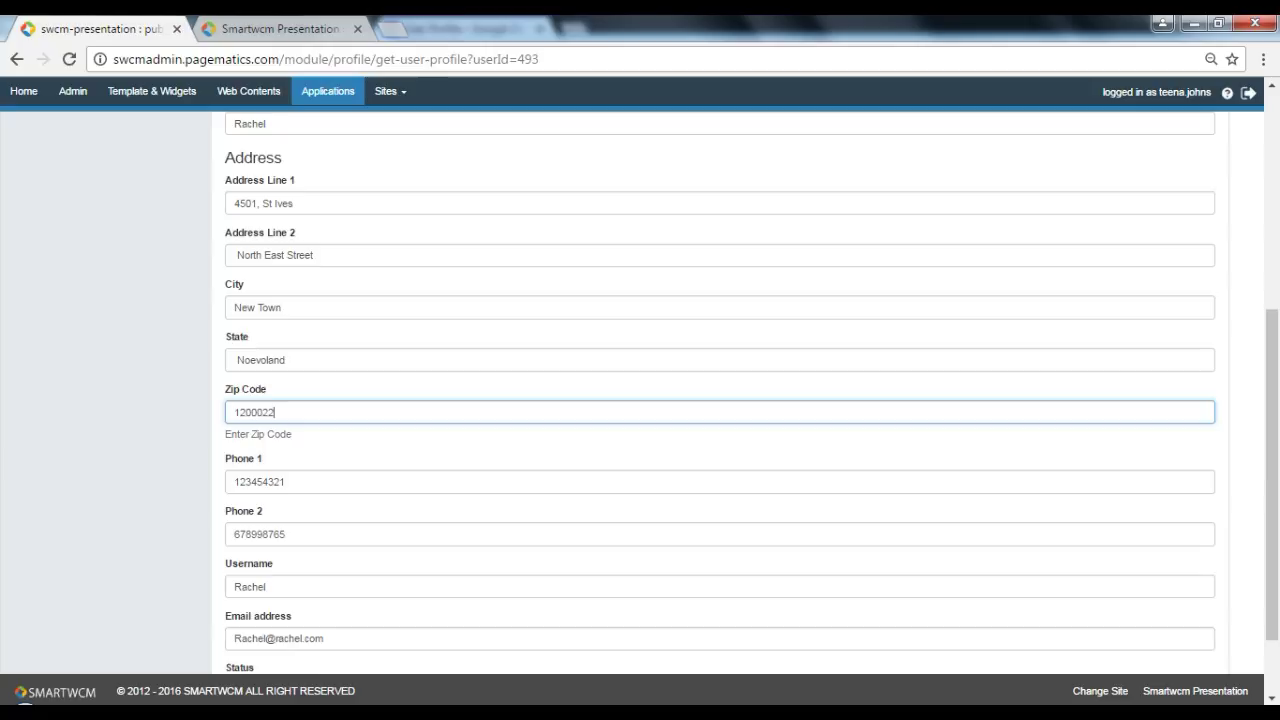
scroll(640, 400, "down", 2)
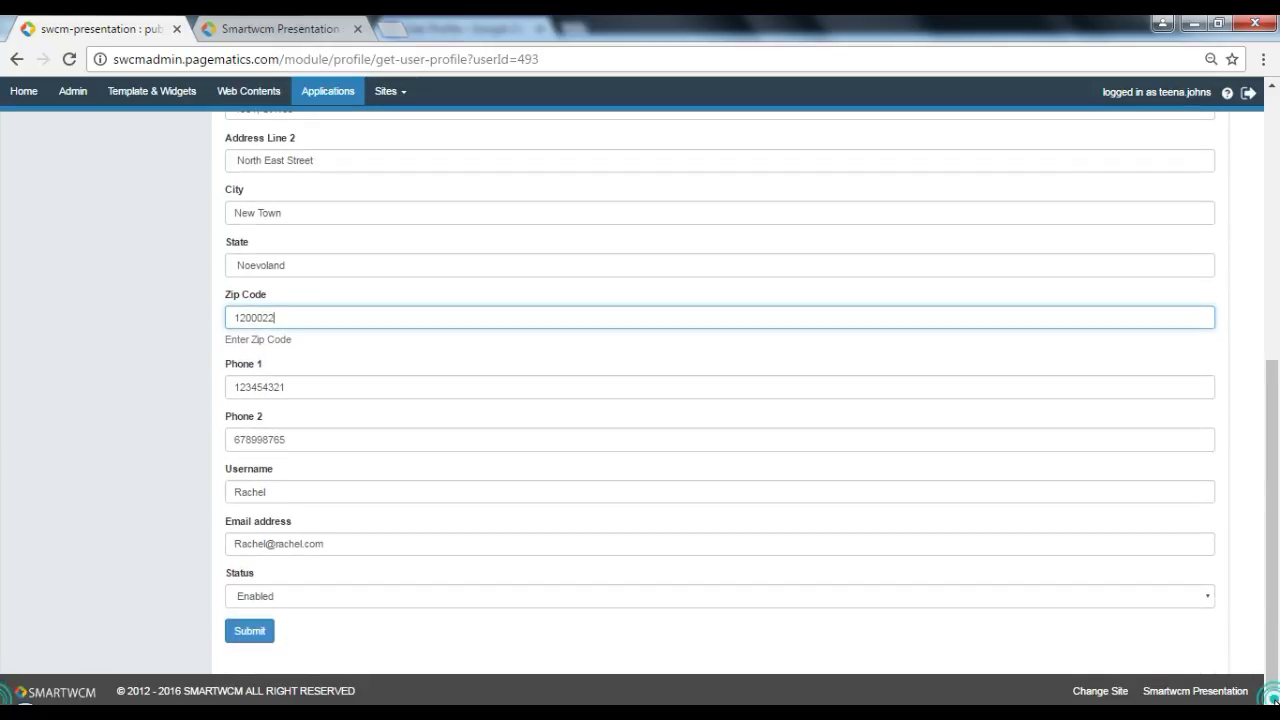
left_click(260, 637)
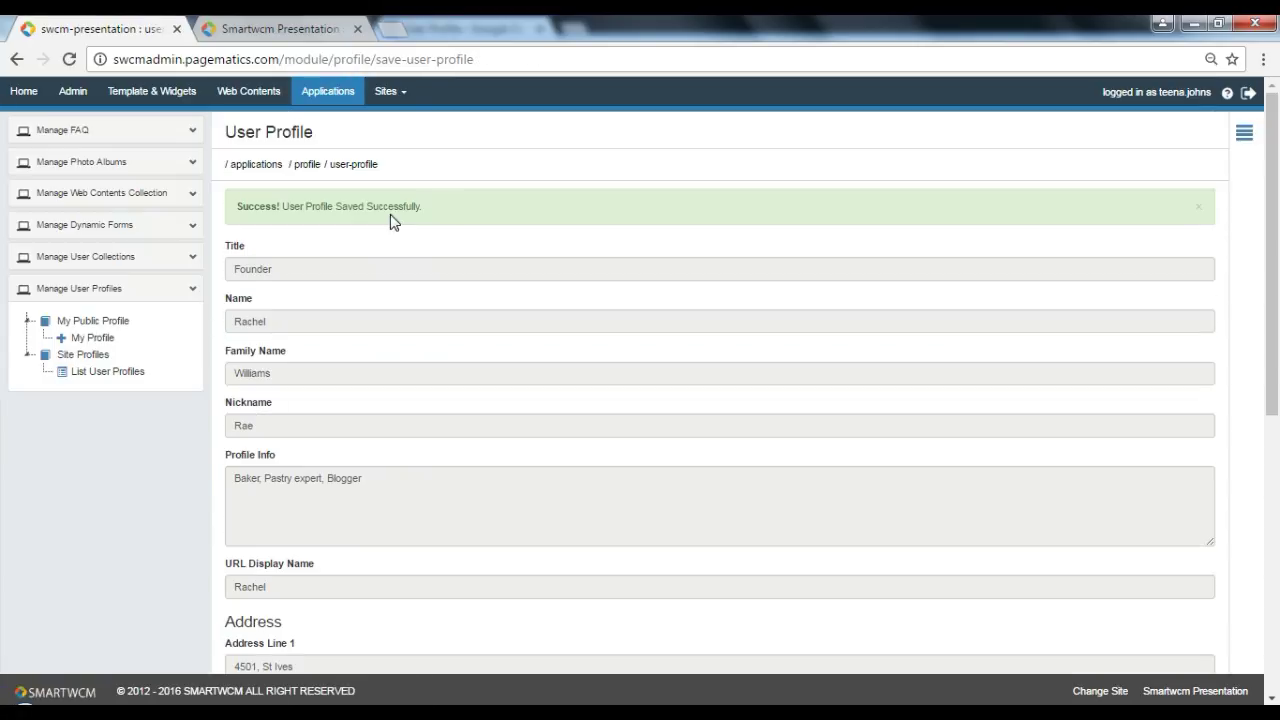
View the user profile's public Profile Details page from List User Profiles
left_click(107, 371)
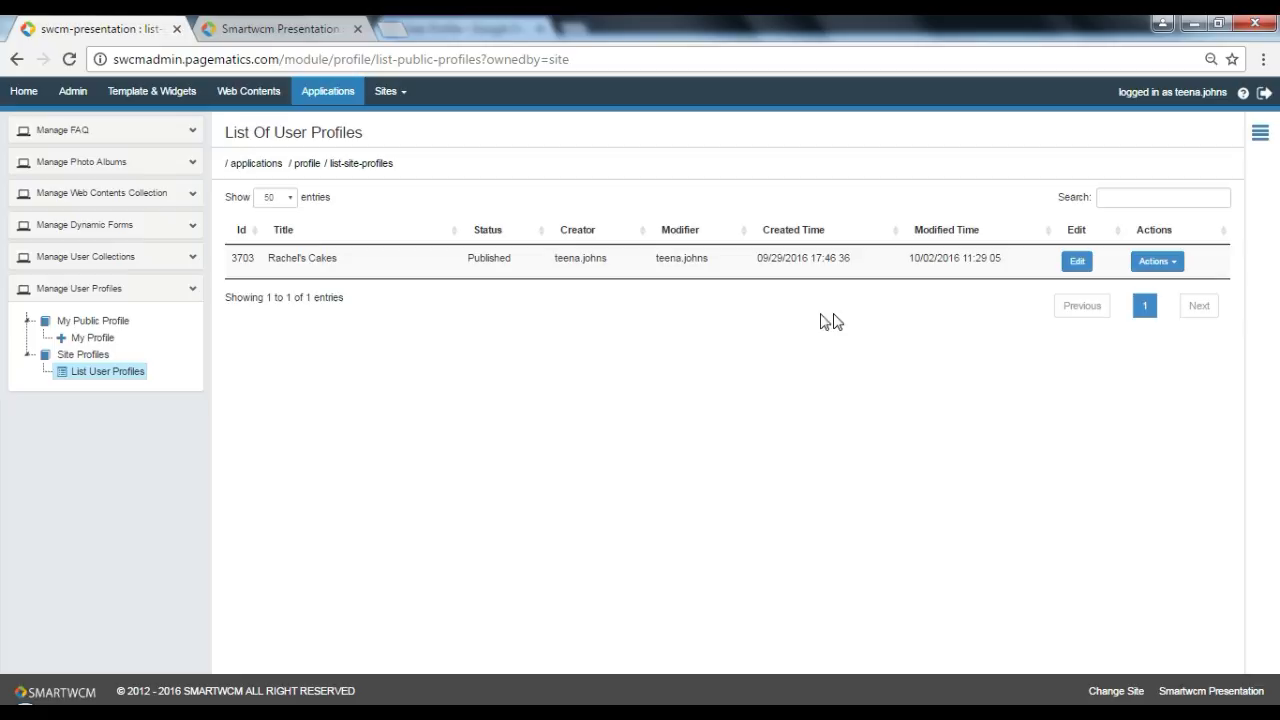
left_click(1177, 264)
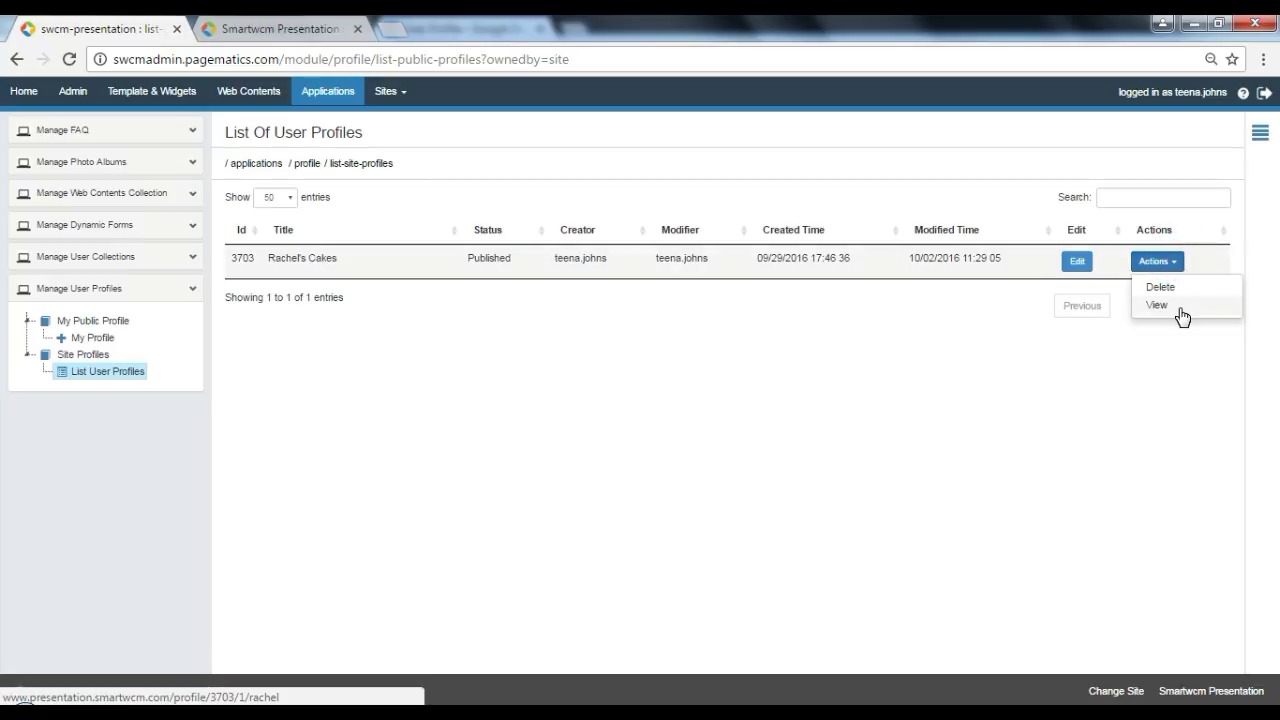
left_click(1180, 312)
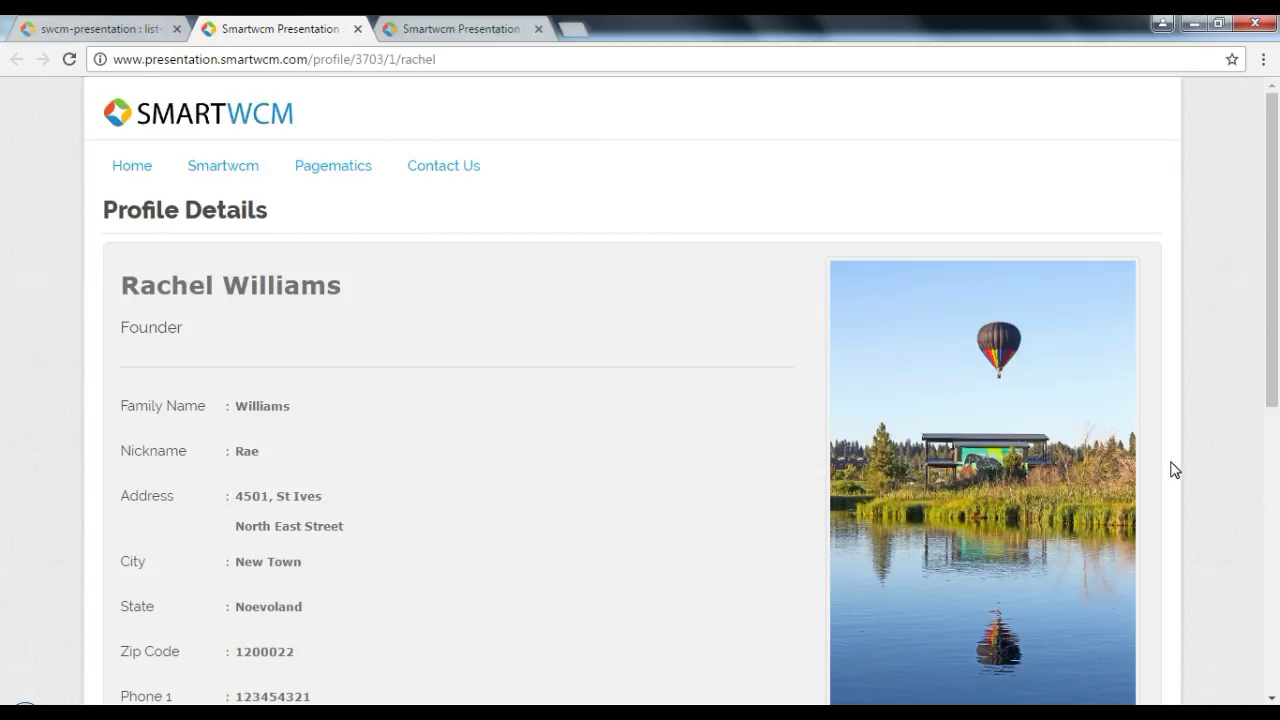